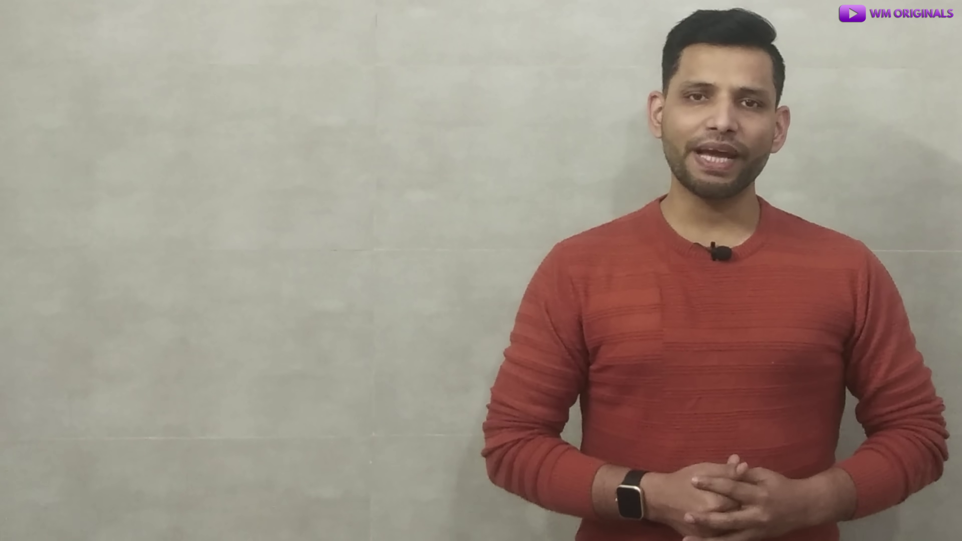
left_click(153, 342)
left_click(152, 373)
left_click(213, 394)
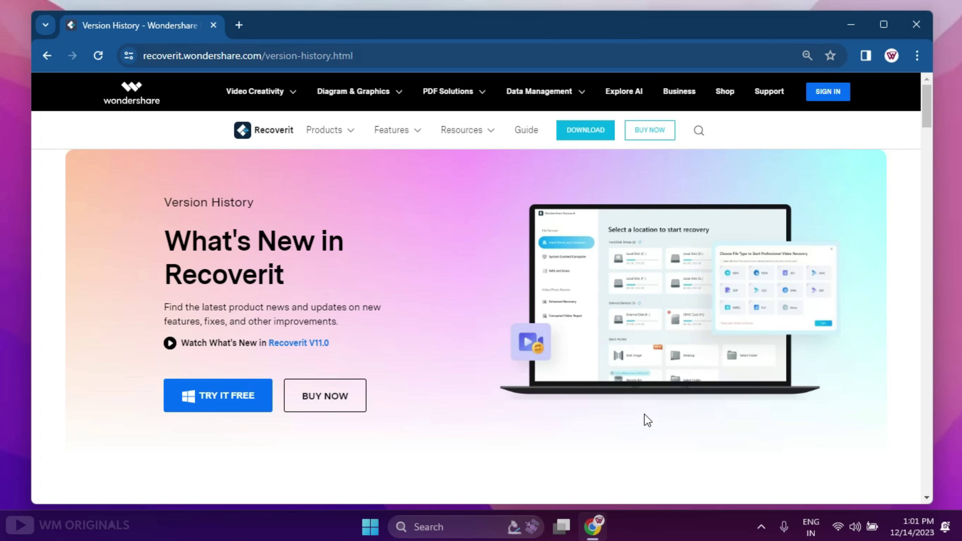
Step: Download the free Windows version of Recoverit from its website, run recoverit_setup_full4134.exe and start the installed program
scroll(629, 420, "down", 8)
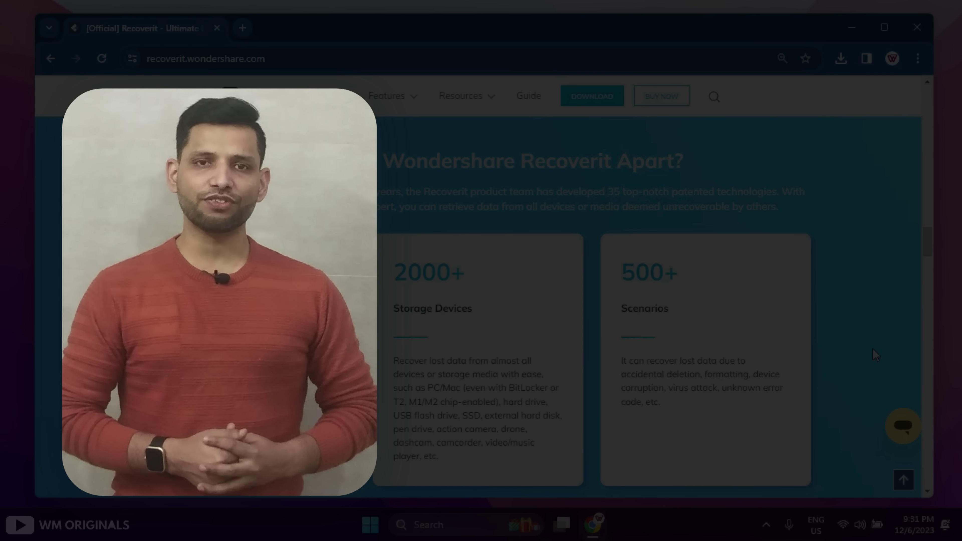
scroll(872, 348, "up", 15)
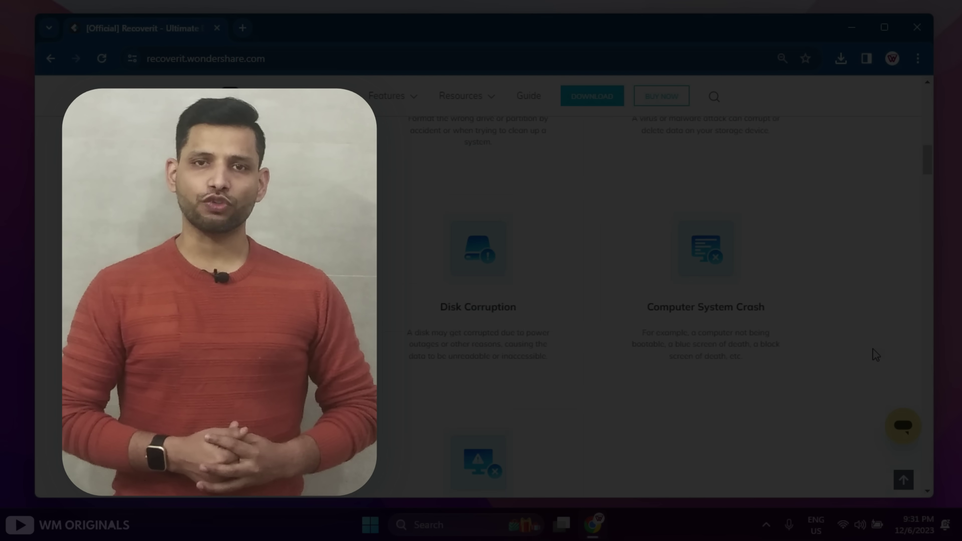
scroll(872, 349, "up", 15)
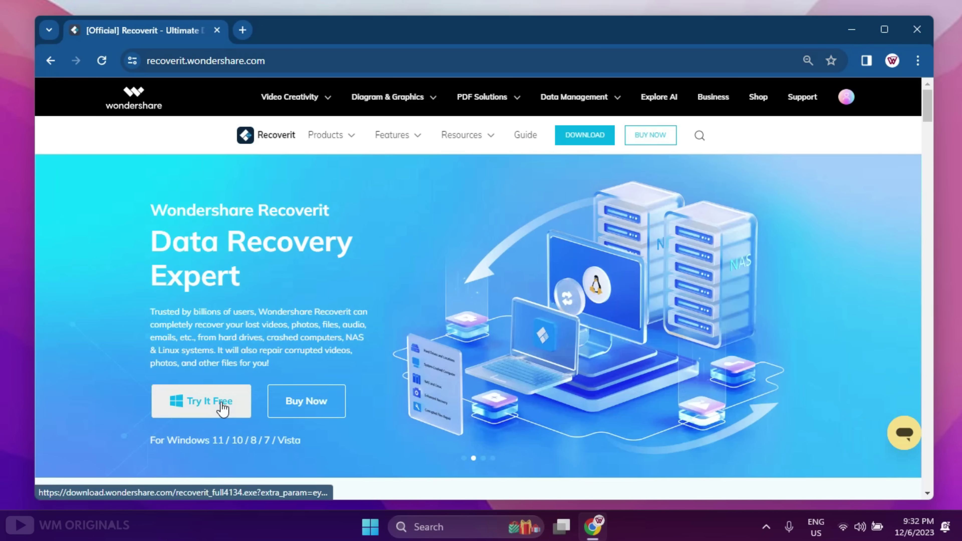
left_click(221, 408)
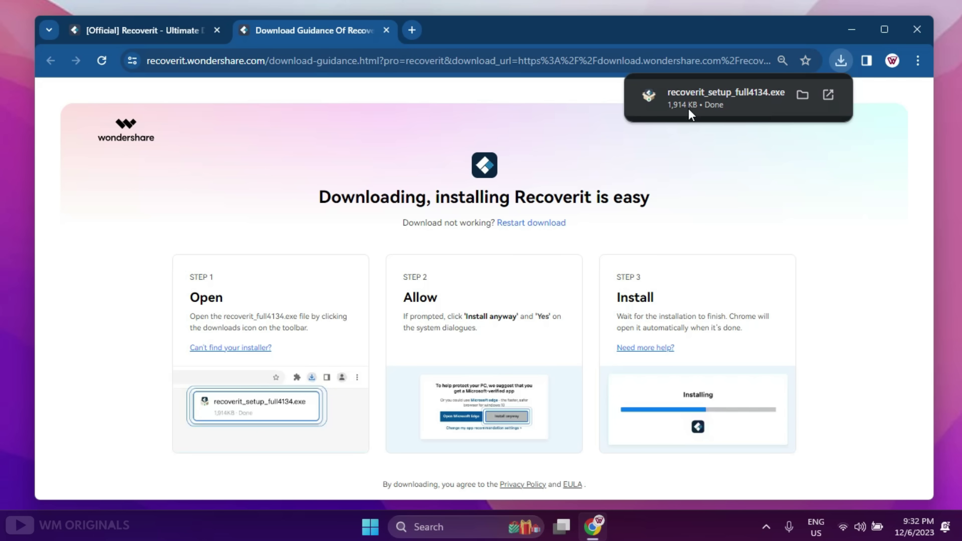
left_click(709, 102)
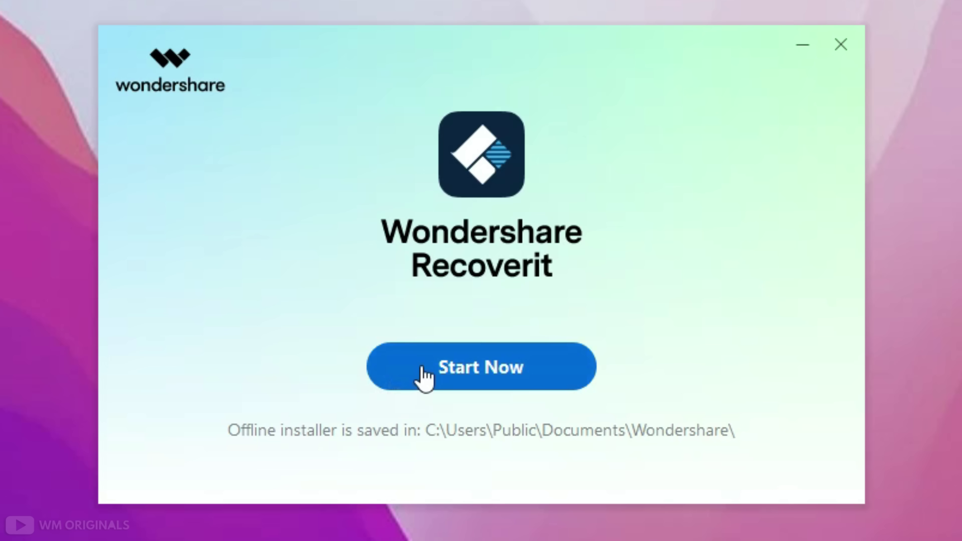
left_click(423, 378)
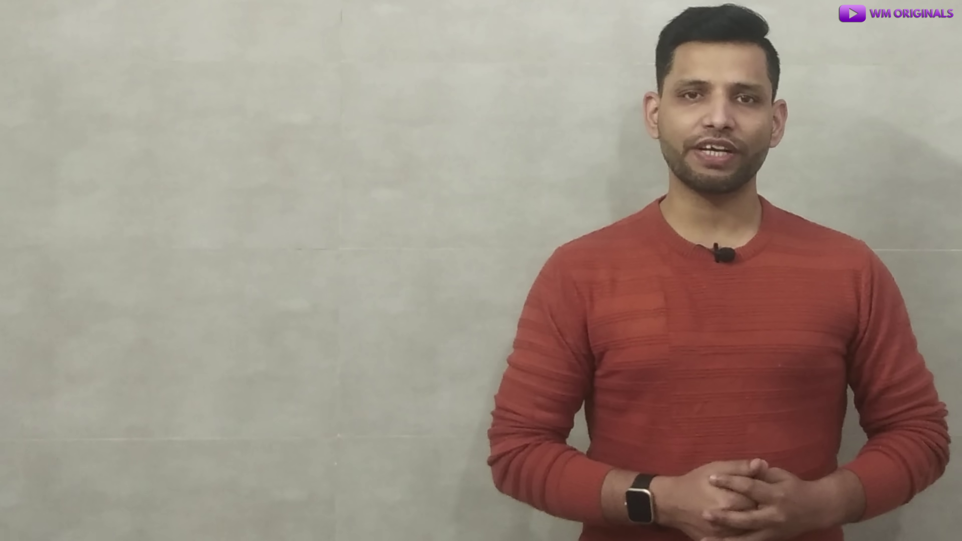
Step: Permanently delete all selected items in the Iphone Captures & Docs folder
key("shift+Delete")
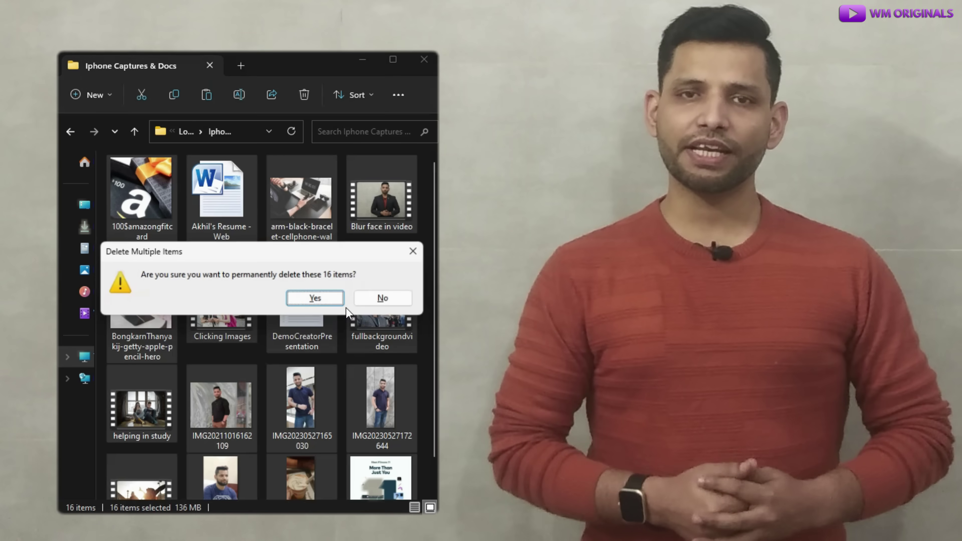
key("Return")
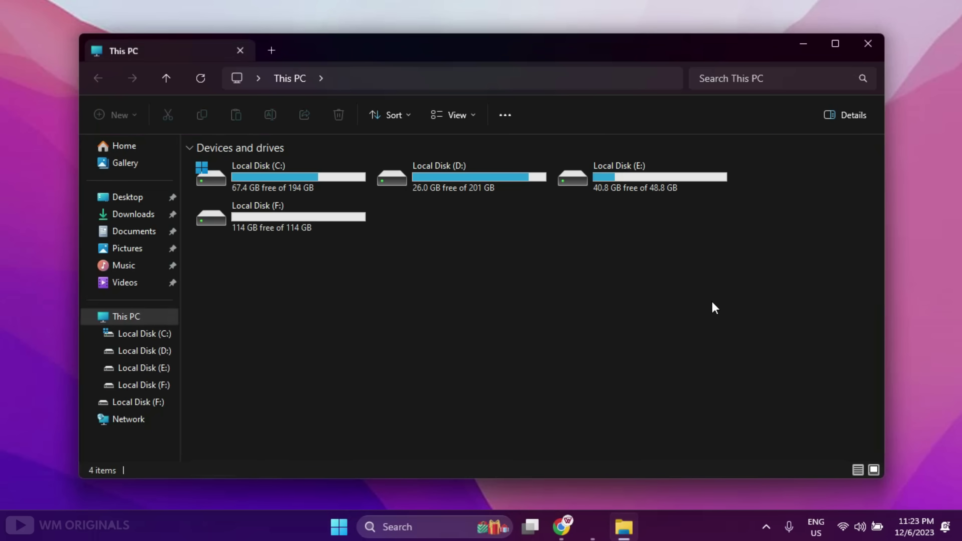
Step: Open the New Captures folder on Local Disk (F:) and examine its photos, videos and documents
double_click(306, 228)
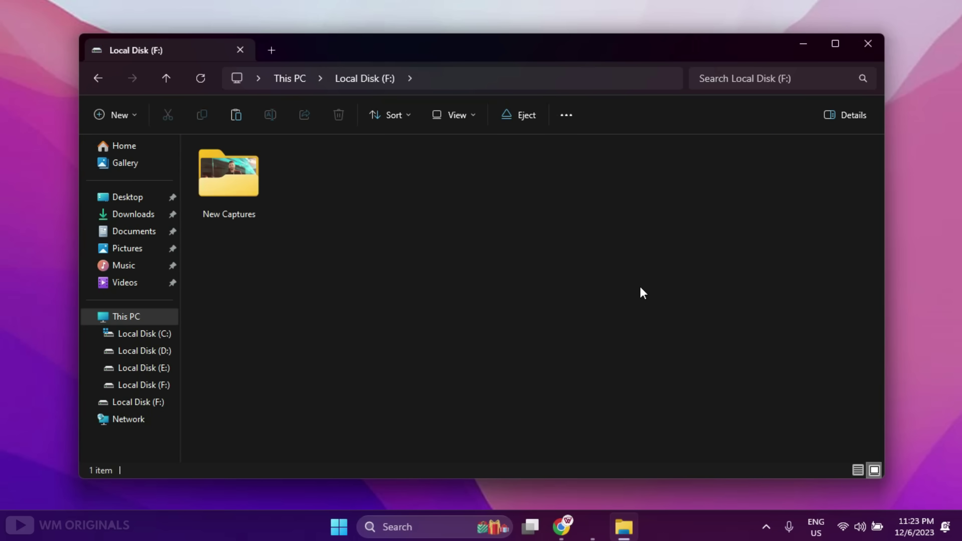
left_click(232, 199)
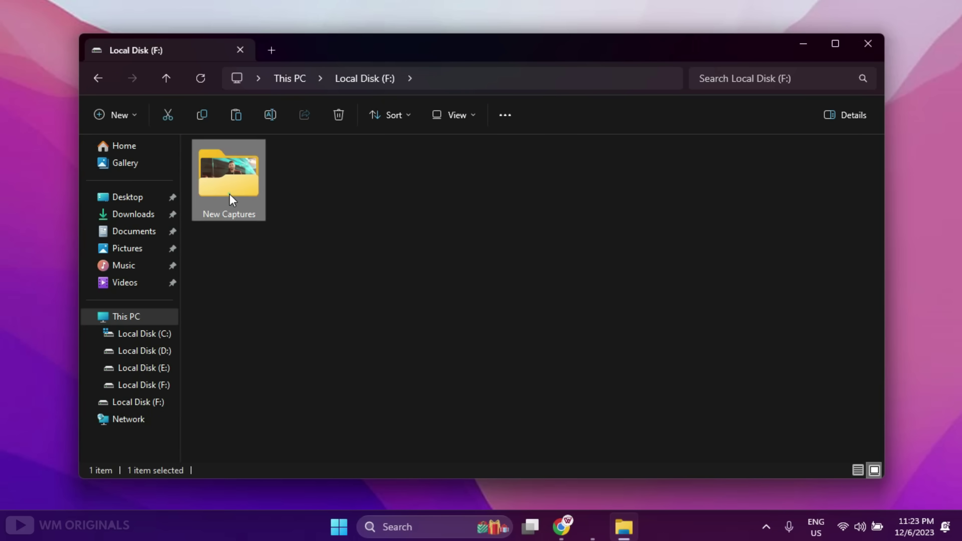
double_click(232, 198)
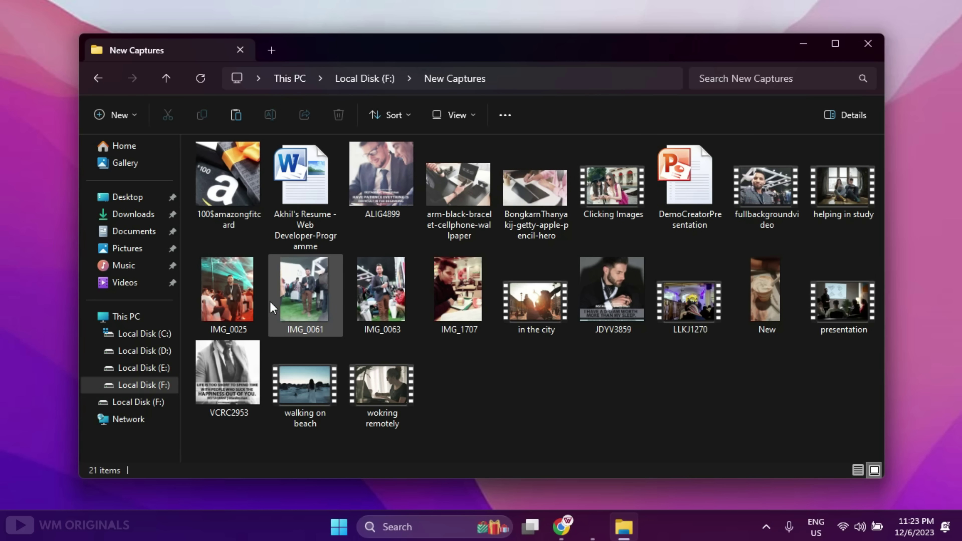
left_click(242, 299)
left_click(358, 293)
left_click(458, 290)
left_click(545, 208)
left_click(621, 189)
left_click(780, 195)
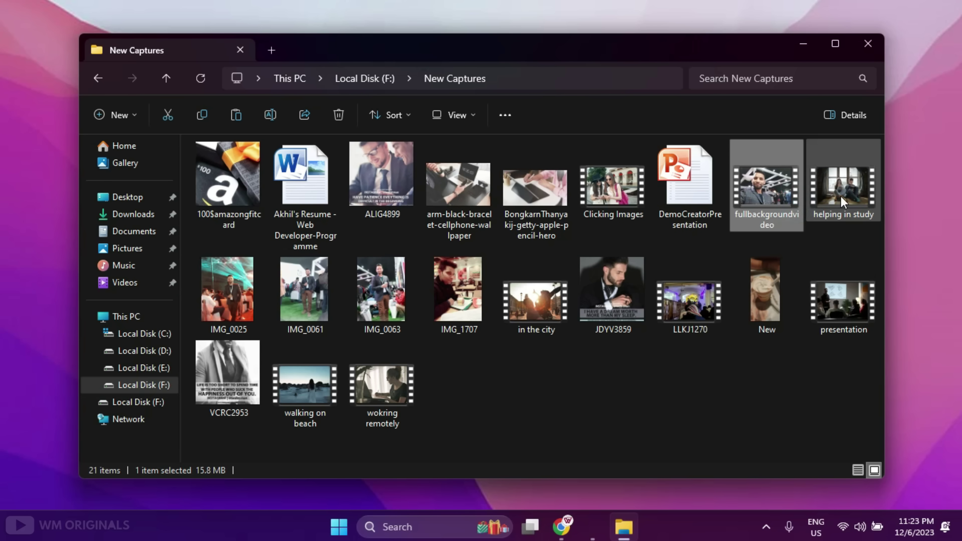
left_click(474, 364)
Step: Format Local Disk (F:) as NTFS with Quick Format, and close the format dialogs when it is done
left_click(351, 78)
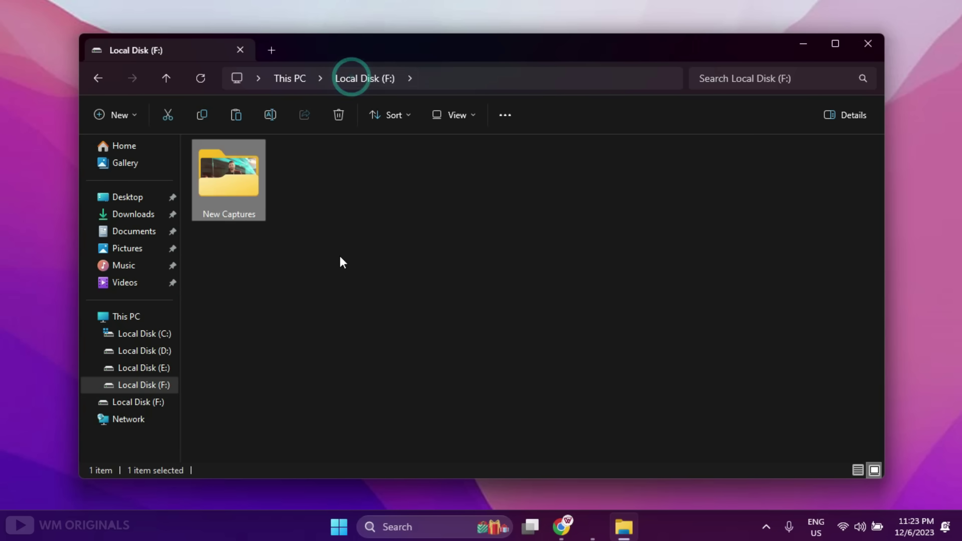
left_click(285, 83)
right_click(310, 218)
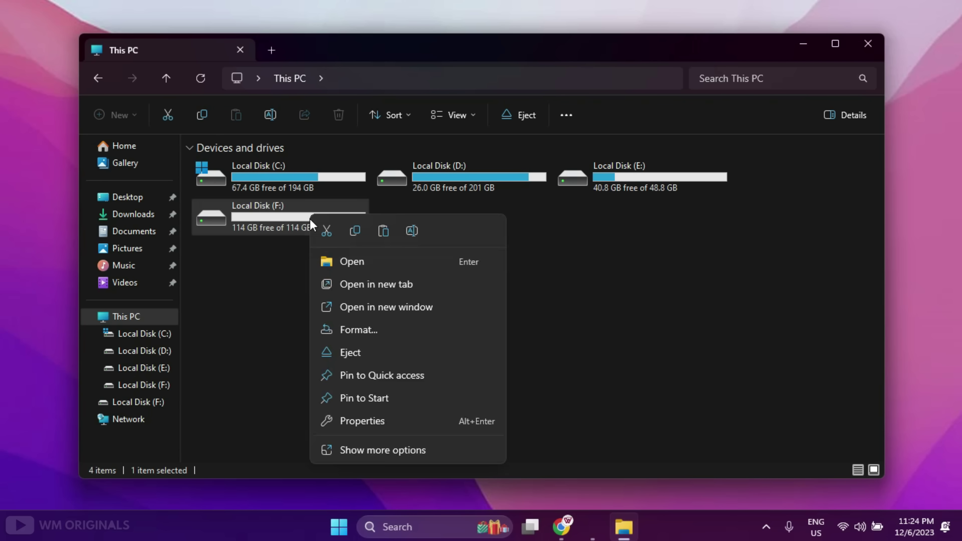
left_click(359, 338)
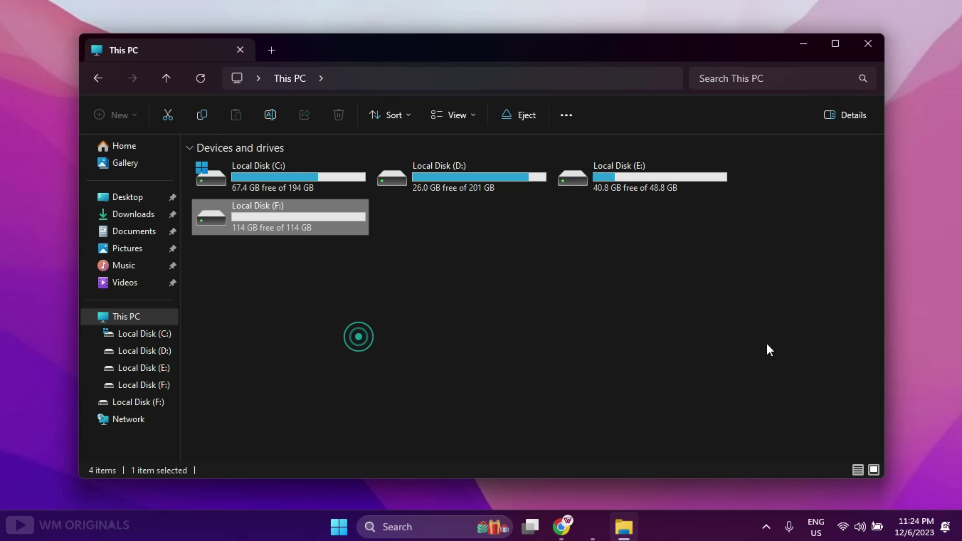
left_click(230, 473)
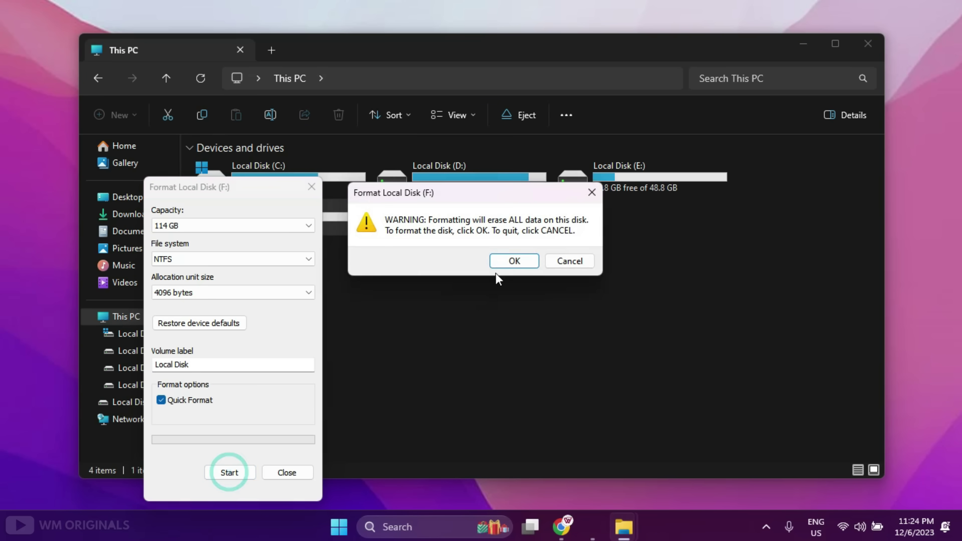
left_click(505, 261)
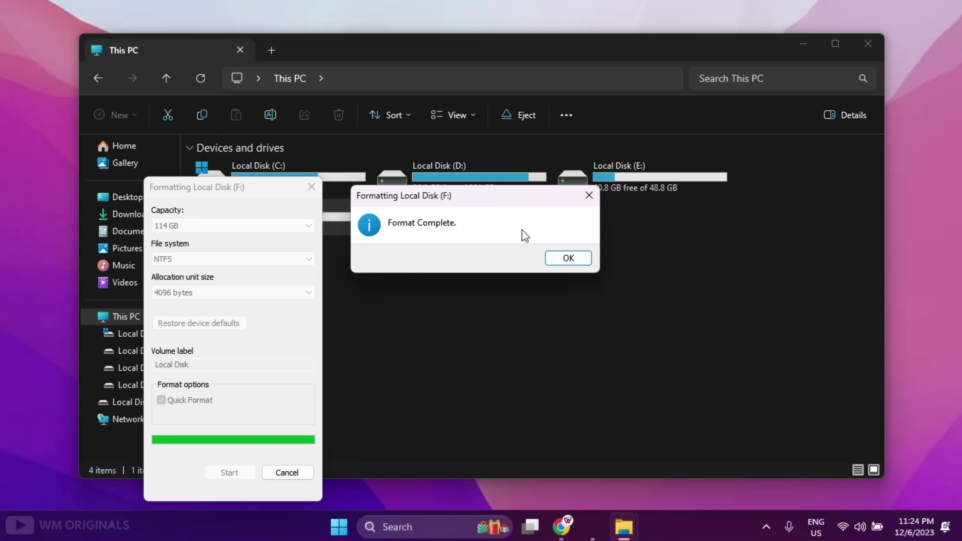
left_click(555, 260)
left_click(297, 473)
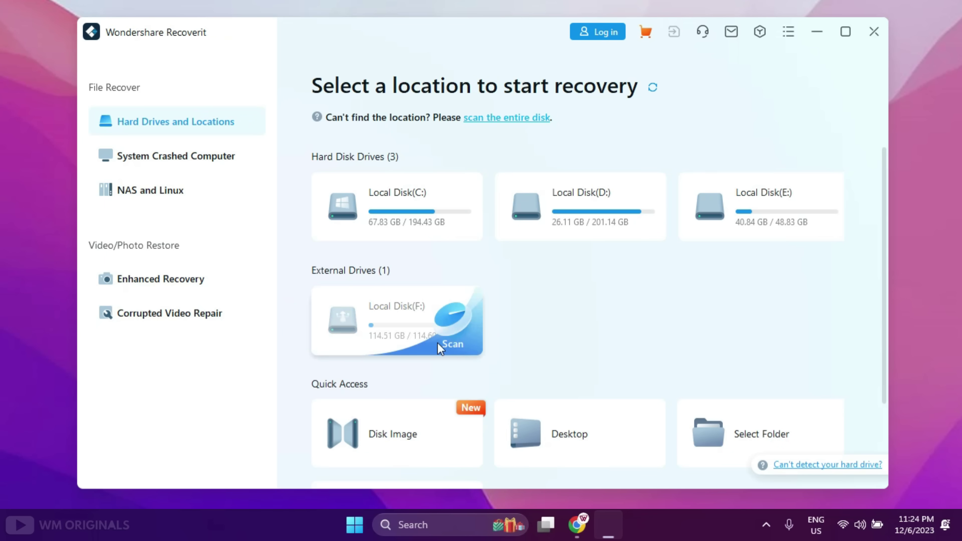
Step: In Recoverit, scan the external drive Local Disk(F:) for lost files and open the found New Captures folder
left_click(456, 324)
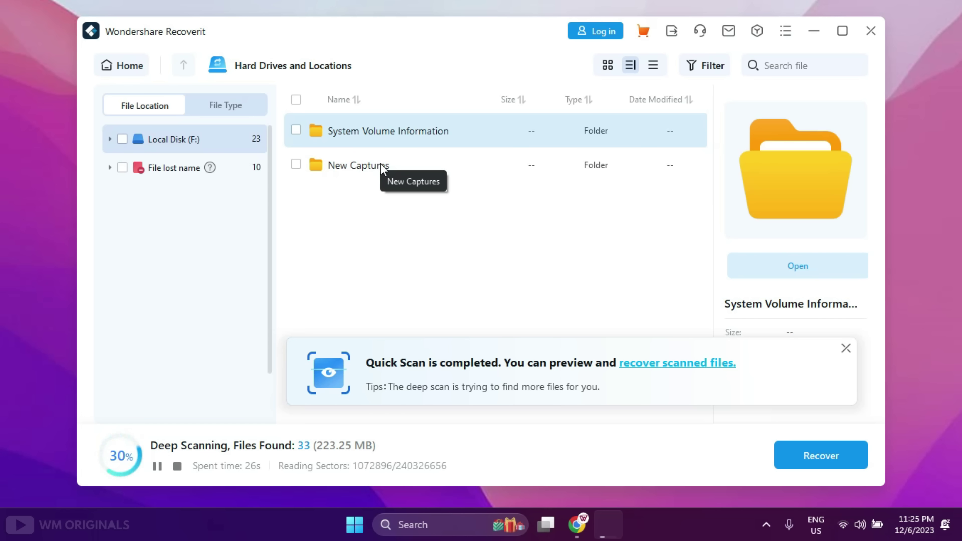
double_click(361, 167)
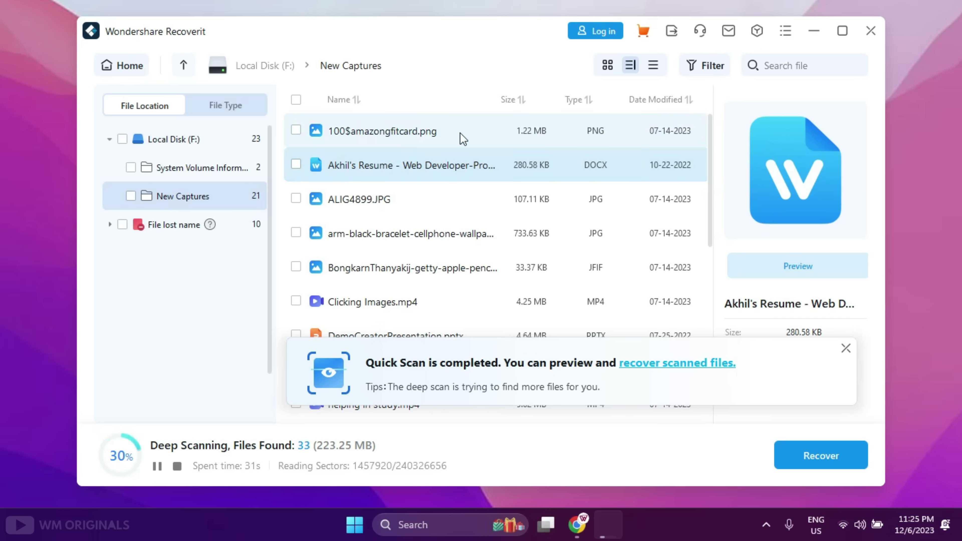
Step: Examine the found images, videos and documents in the New Captures scan results one by one
left_click(459, 173)
left_click(425, 199)
left_click(451, 233)
left_click(473, 267)
left_click(428, 302)
scroll(416, 265, "down", 1)
scroll(435, 265, "down", 2)
left_click(454, 242)
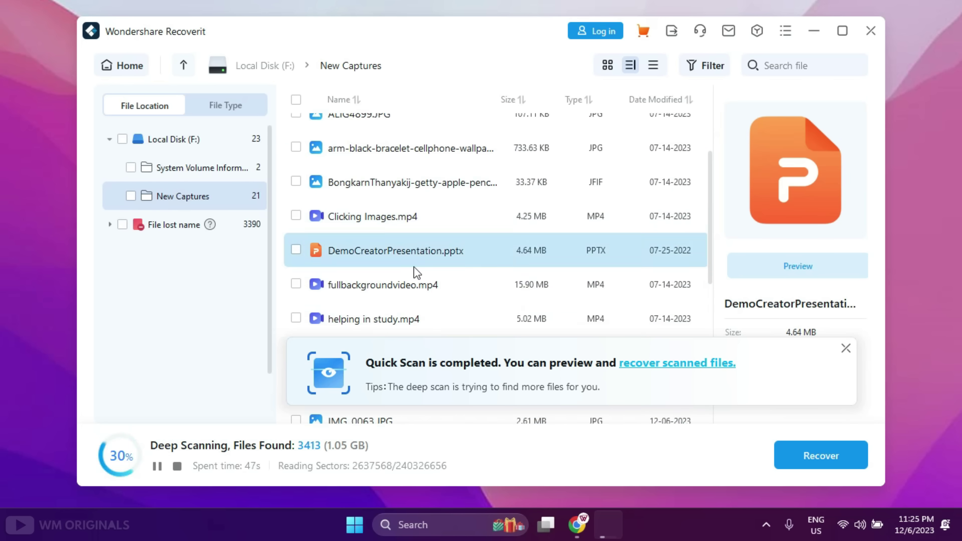
left_click(436, 267)
scroll(393, 250, "down", 2)
left_click(393, 243)
left_click(431, 283)
scroll(393, 262, "down", 1)
Step: Preview the found photo IMG_0061.JPG at full size, close the preview and dismiss the Quick Scan notice
left_click(394, 261)
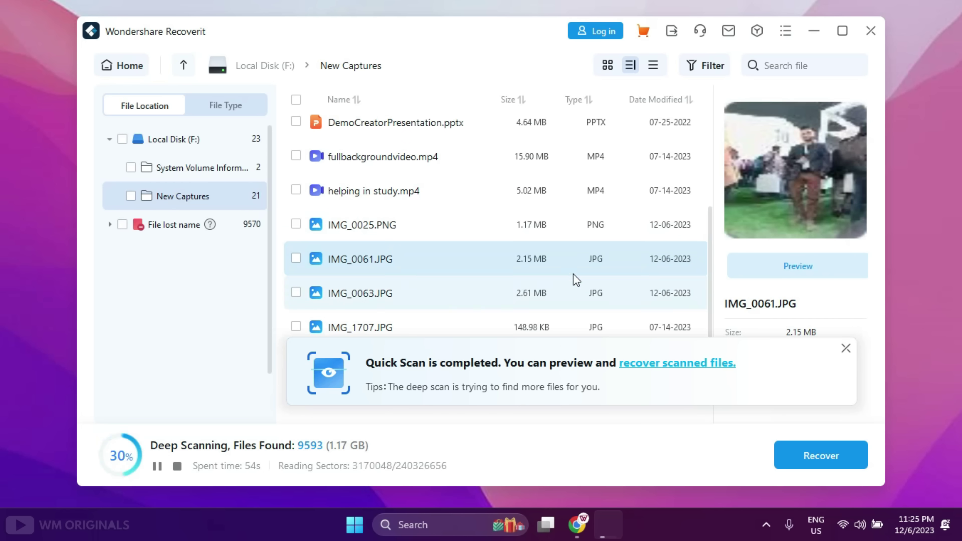
left_click(785, 264)
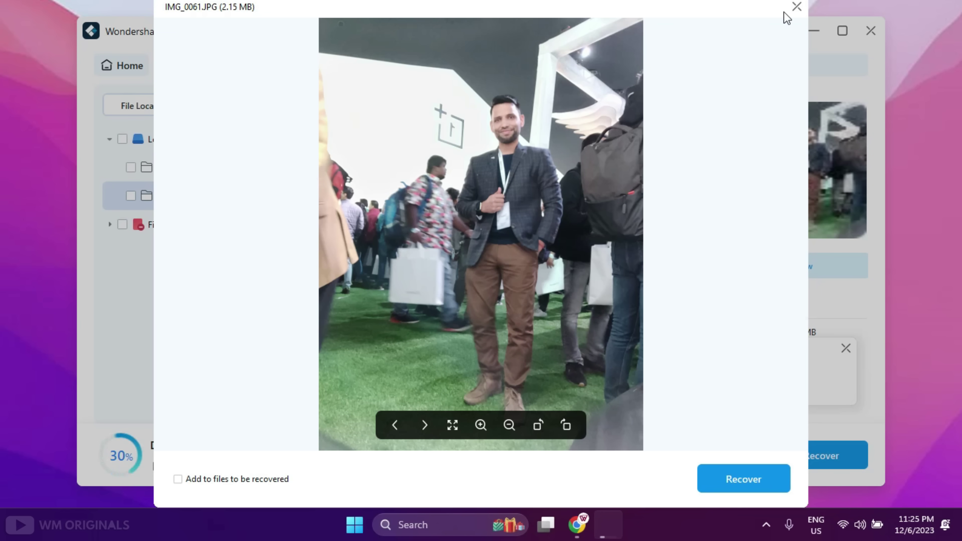
left_click(797, 8)
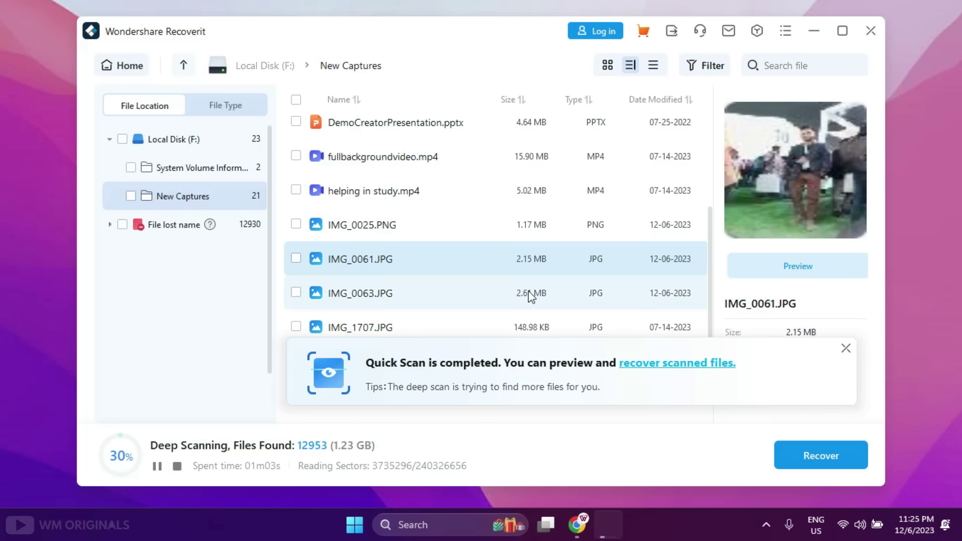
left_click(843, 356)
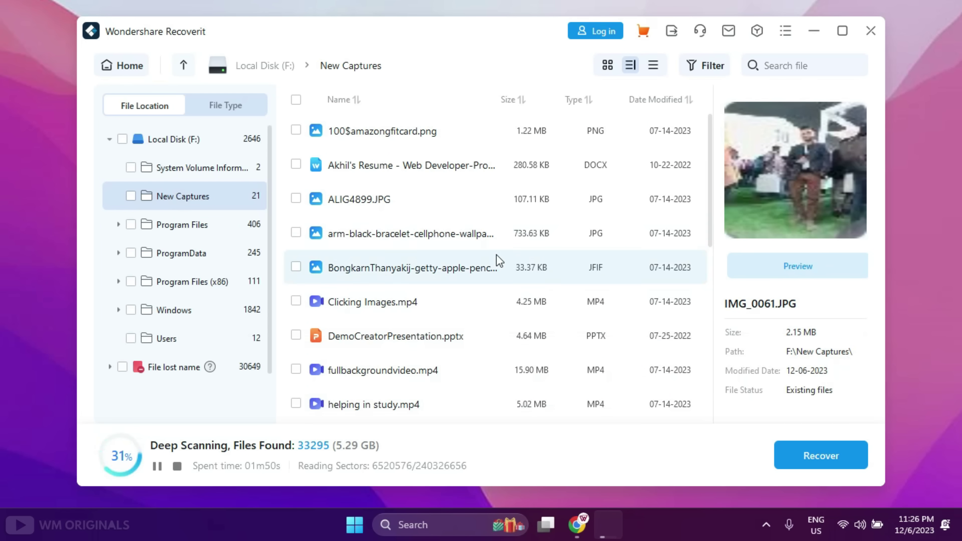
Step: Mark the whole New Captures folder for recovery and start recovering its files
left_click(133, 197)
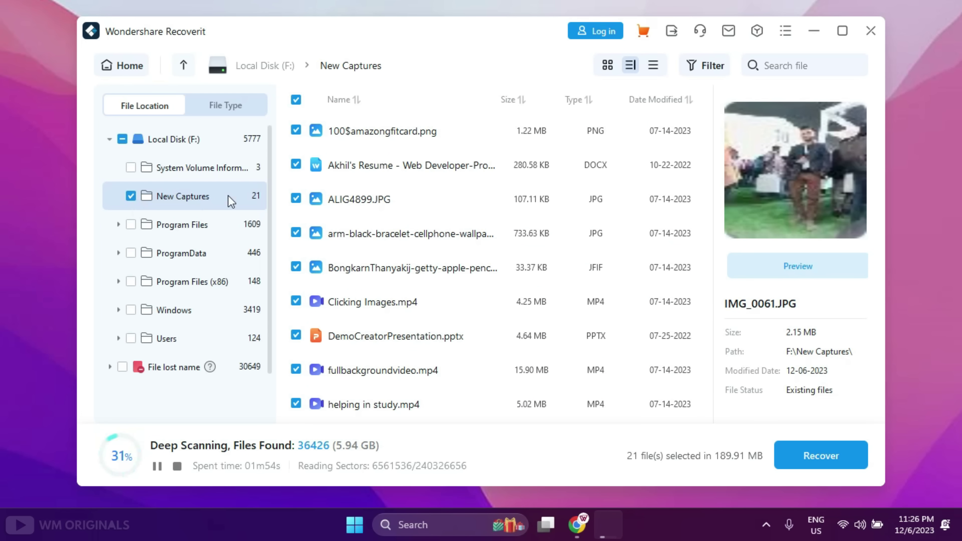
left_click(809, 455)
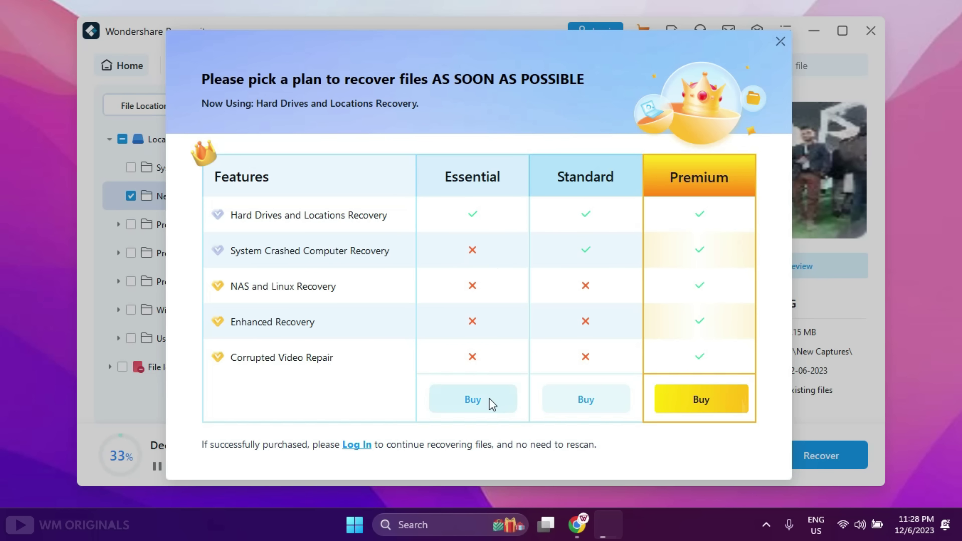
Step: Choose the Essential plan with the 1 Month License, proceed to its checkout page in the browser, and return to Recoverit
left_click(492, 404)
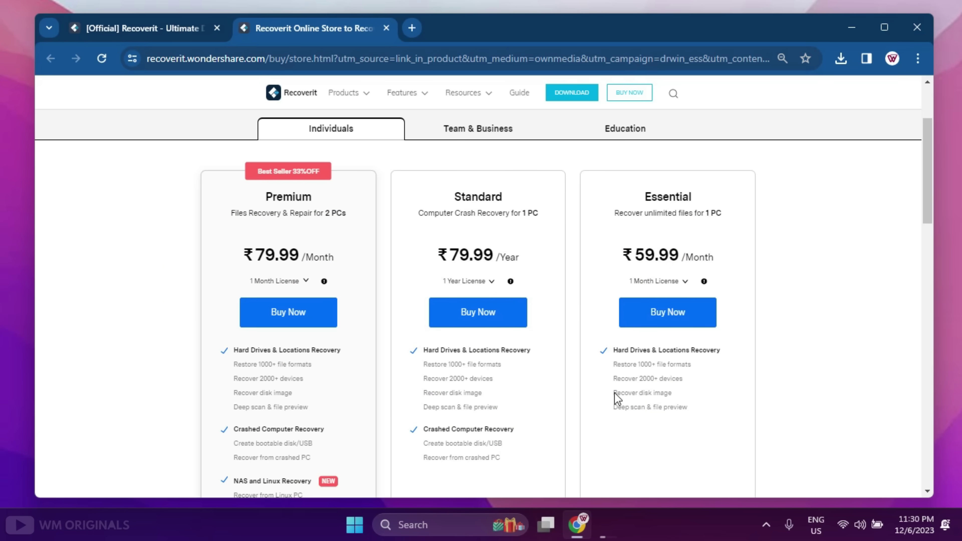
left_click(681, 318)
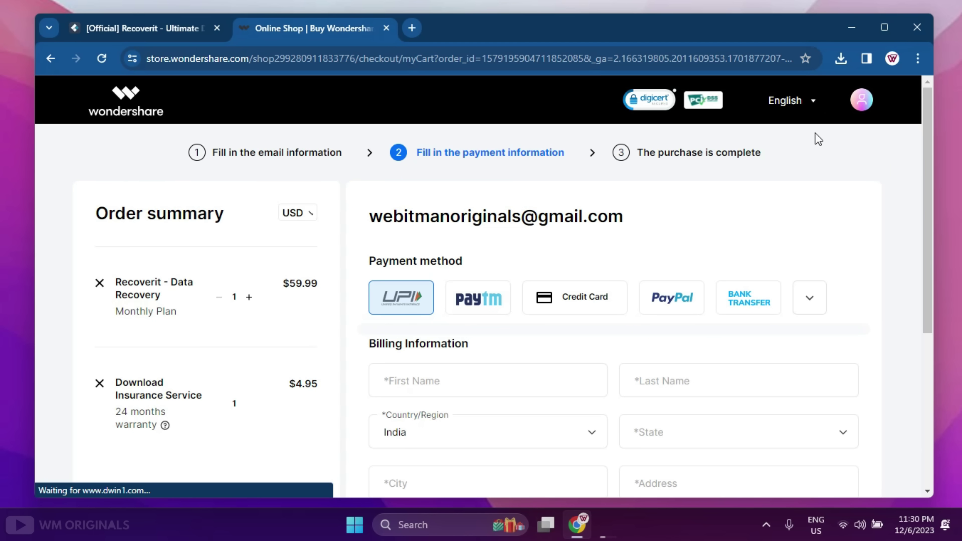
left_click(852, 28)
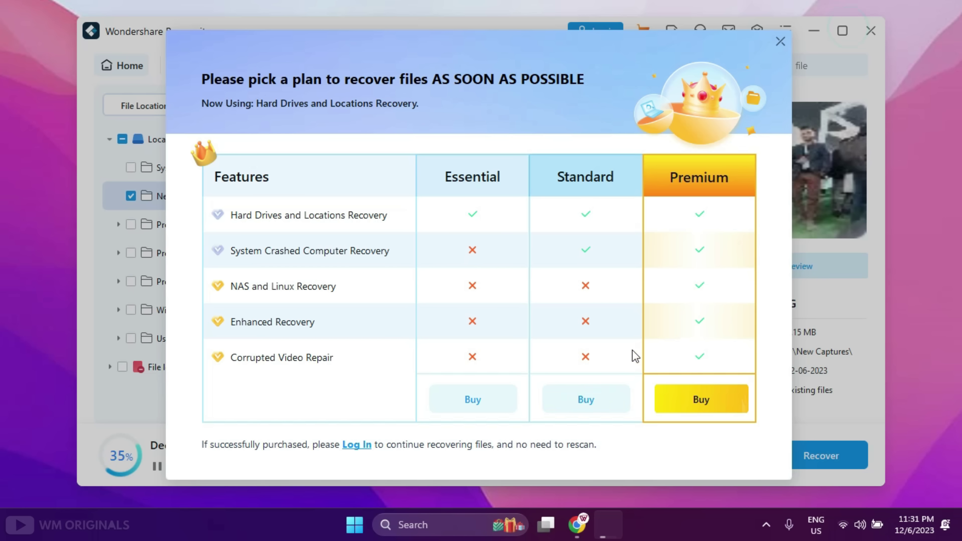
Step: Log in to the Wondershare ID with the account e-mail and password to continue recovering the files
left_click(356, 445)
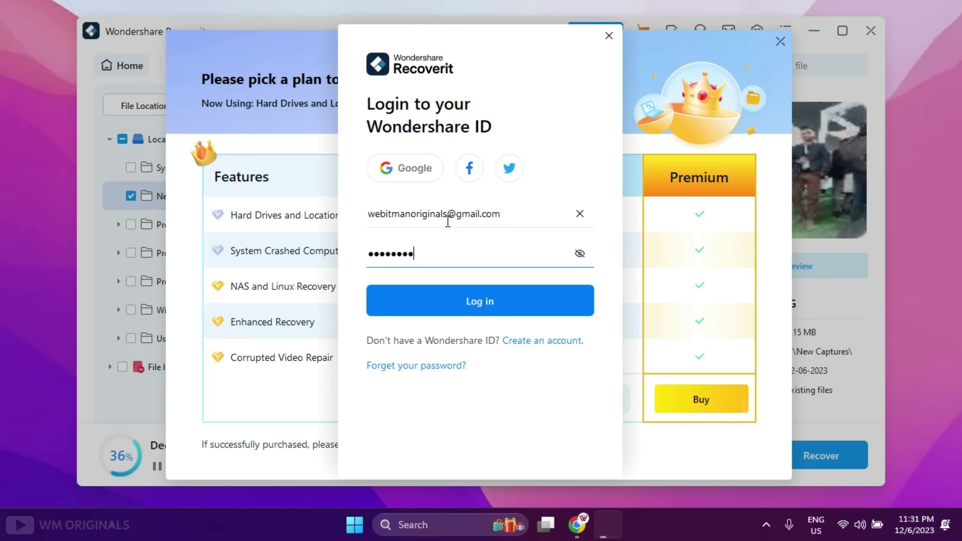
key("Return")
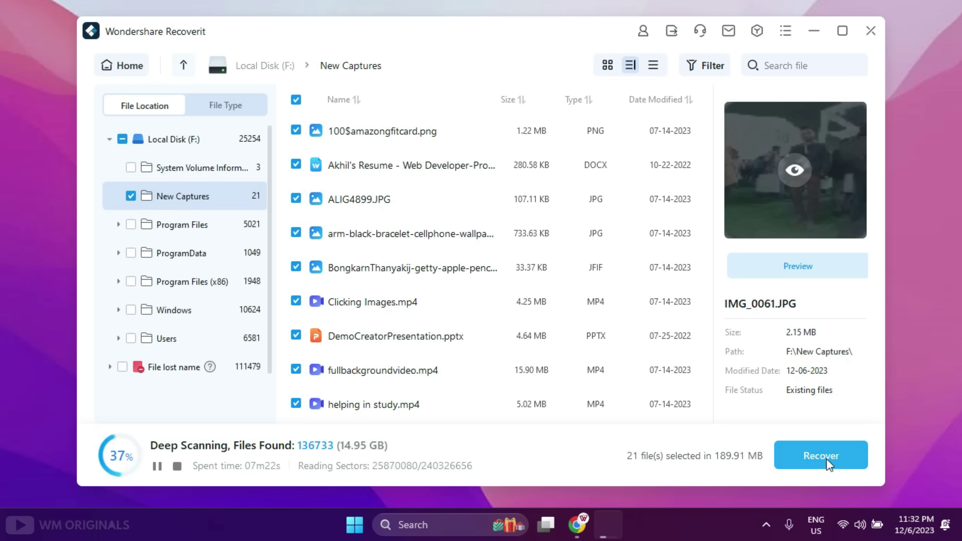
Step: Recover the selected New Captures files to Local Disk(E:) as the save location
left_click(826, 462)
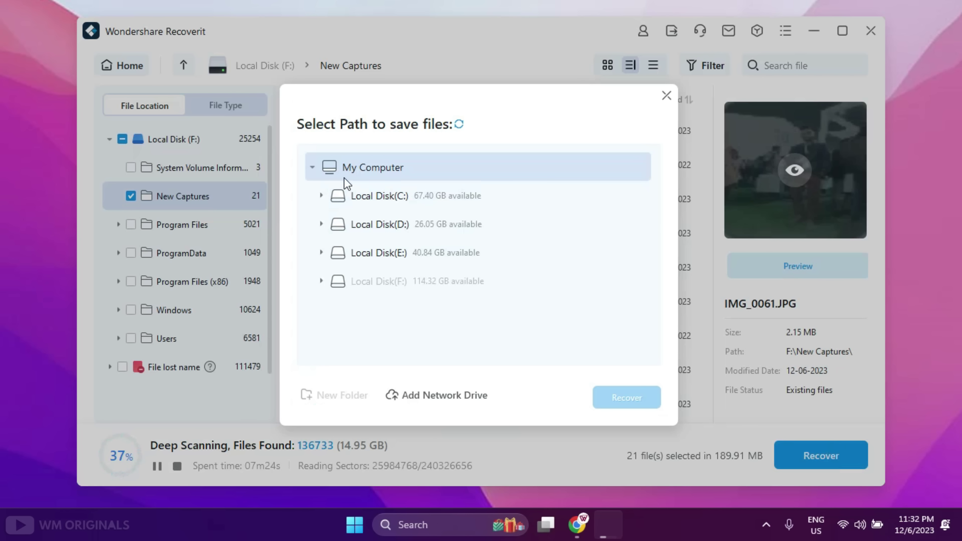
left_click(485, 224)
left_click(464, 253)
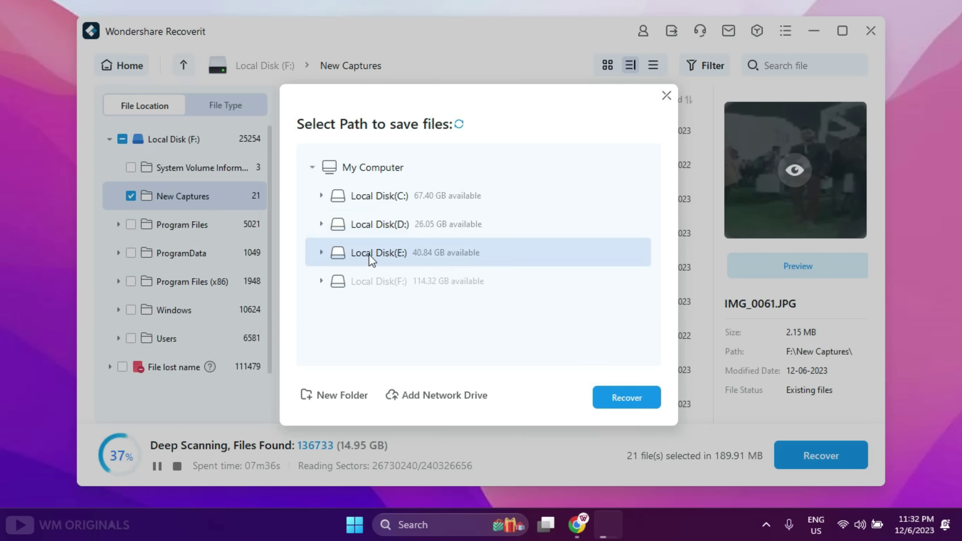
left_click(621, 398)
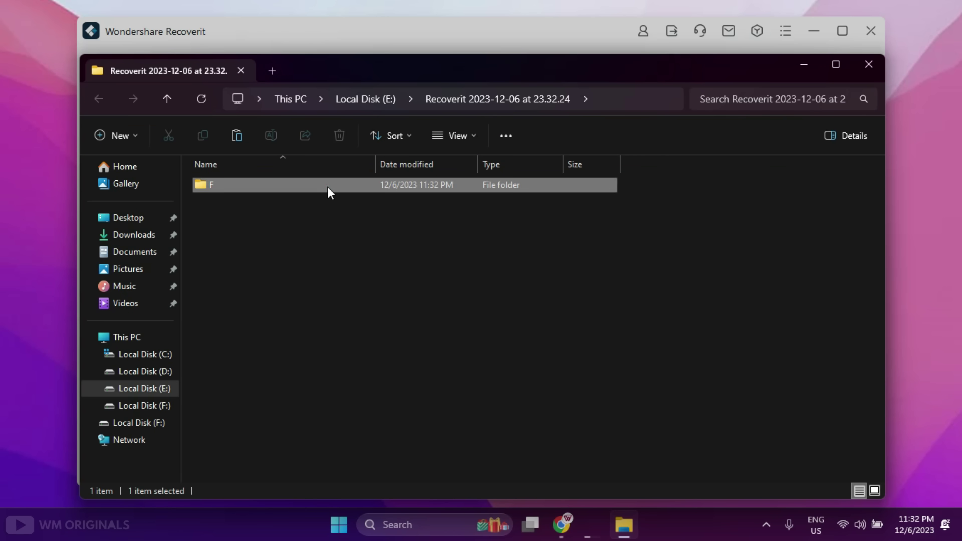
Step: Open the recovered New Captures folder inside the F folder and display its files as thumbnail icons
double_click(328, 191)
double_click(275, 190)
left_click(457, 142)
left_click(446, 186)
Step: Open the recovered photo IMG_0061 in the image viewer and browse through the photos and videos that follow it
left_click(313, 310)
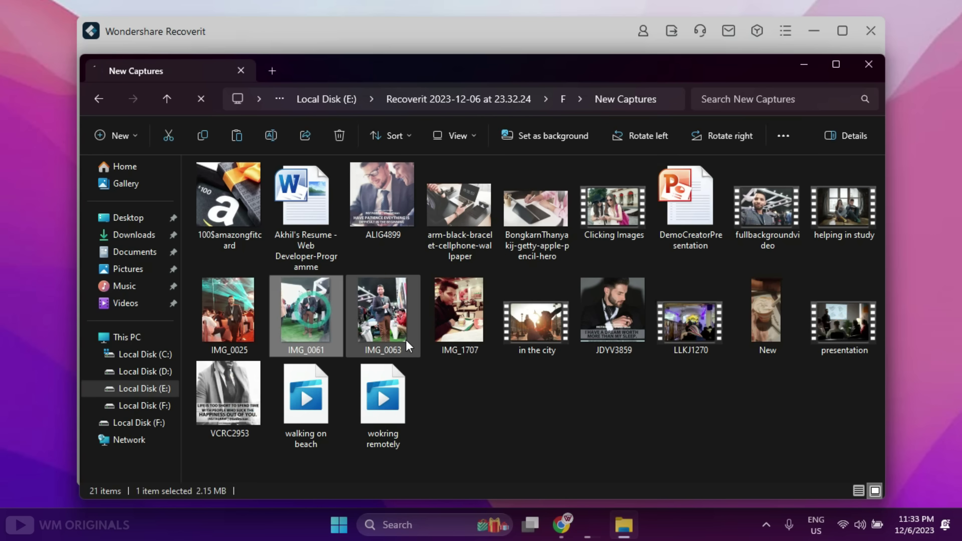
left_click(231, 327)
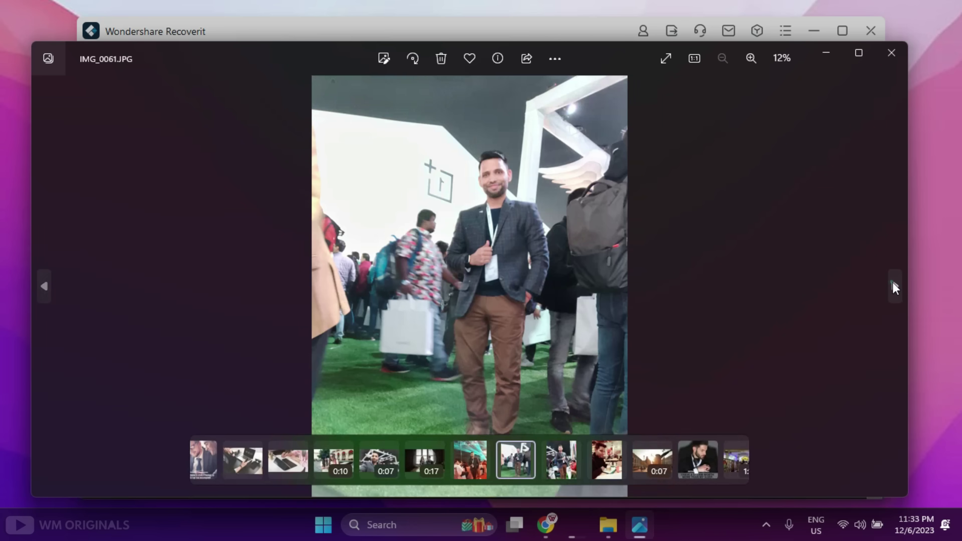
left_click(894, 286)
left_click(893, 287)
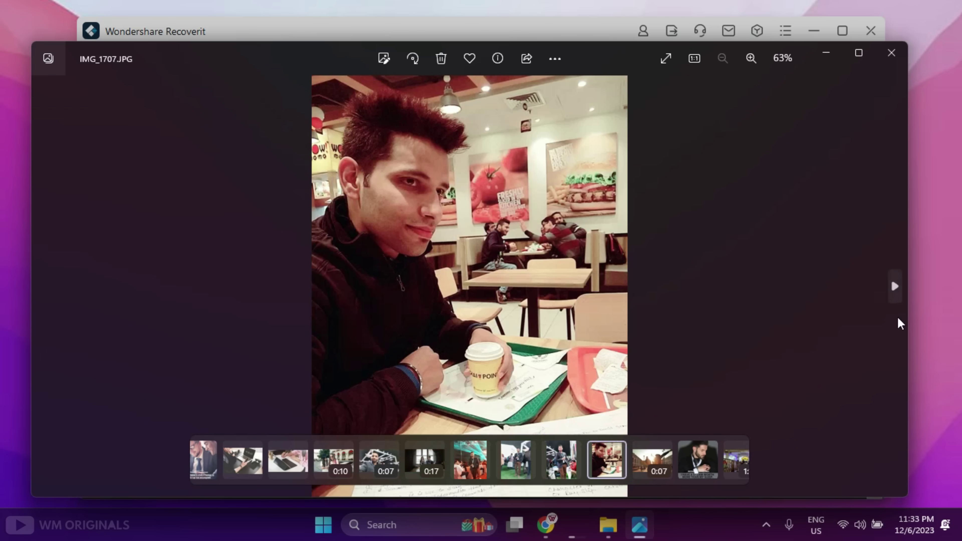
key("Right")
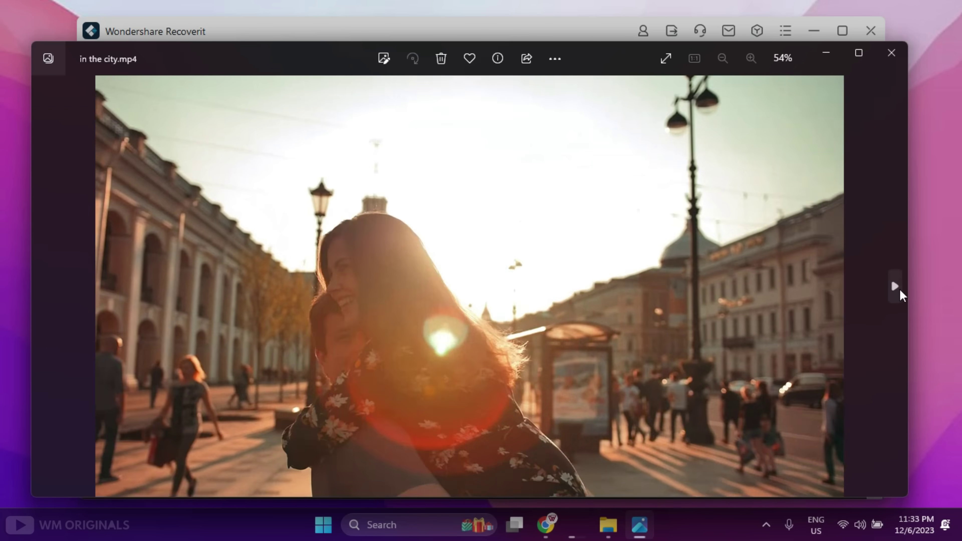
left_click(894, 287)
left_click(893, 284)
left_click(893, 282)
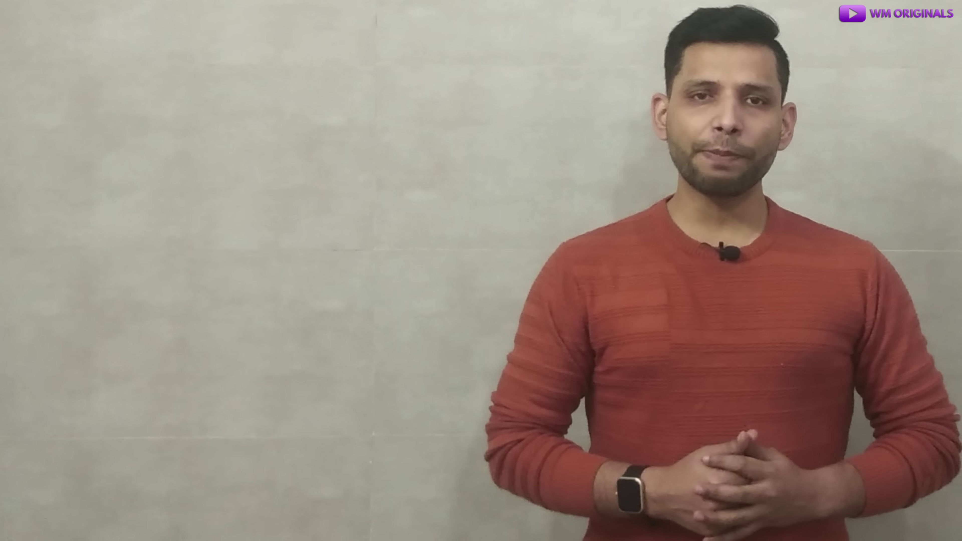